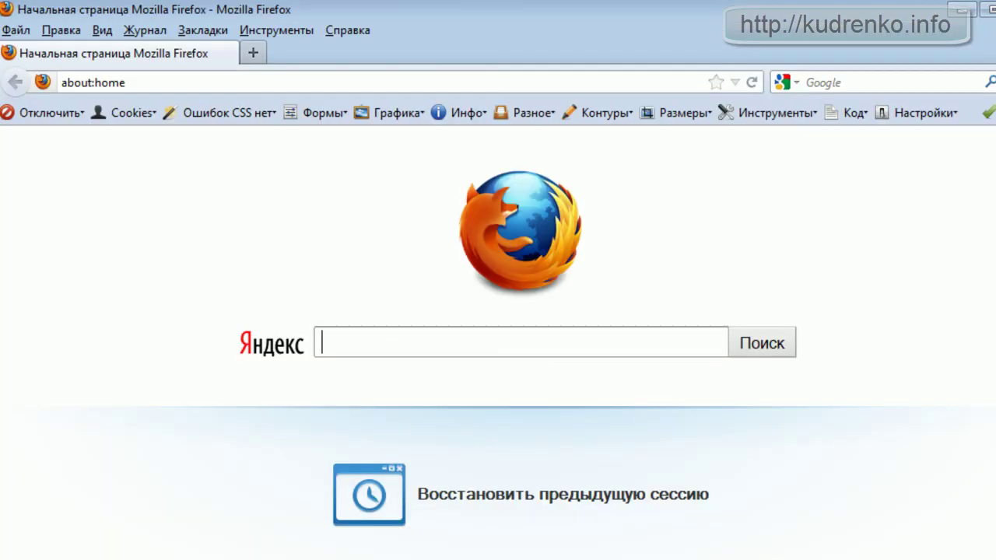
Open the phpMyAdmin login page at localhost/phpmyadmin/.
click(134, 83)
key(BackSpace)
text(дш)
key(BackSpace)
key(BackSpace)
text(lo)
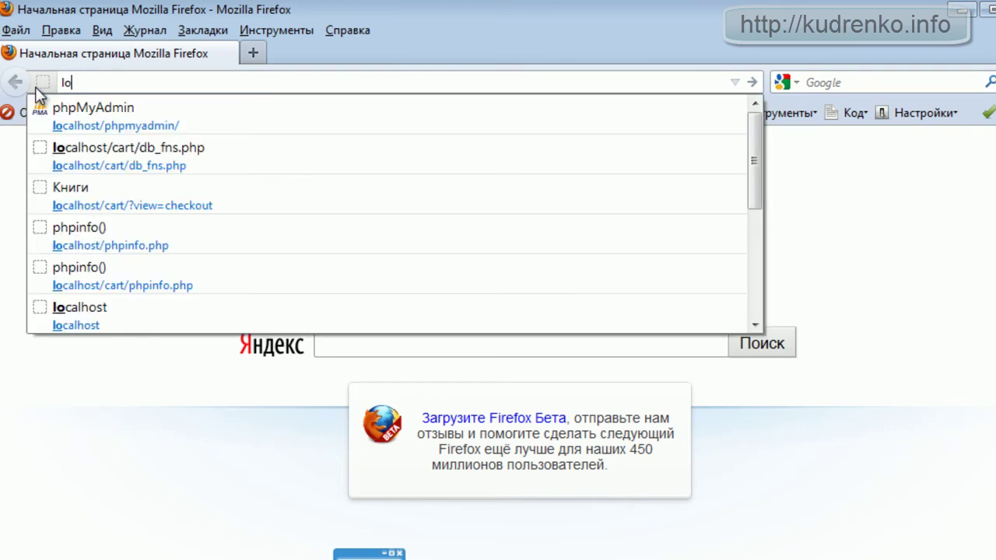
click(78, 127)
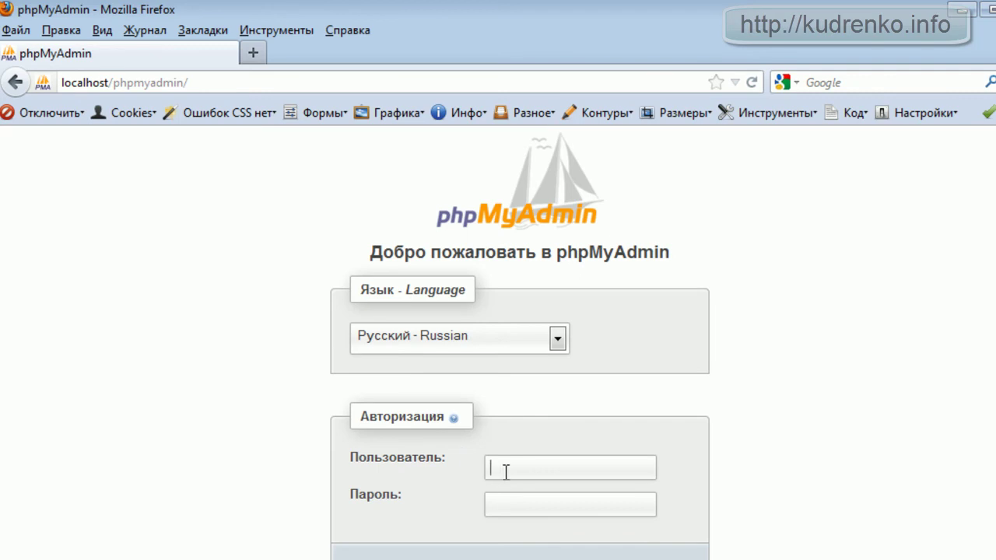
Log in to phpMyAdmin as root with the account password.
text(root)
click(499, 511)
text(•)
key(Return)
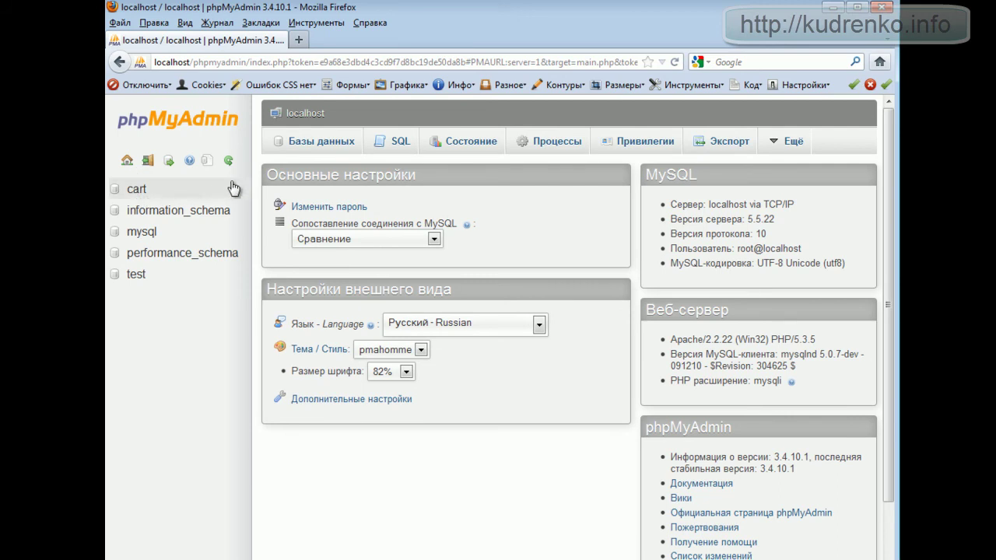
Create a new database named cart1 with the utf8_general_ci collation.
click(312, 141)
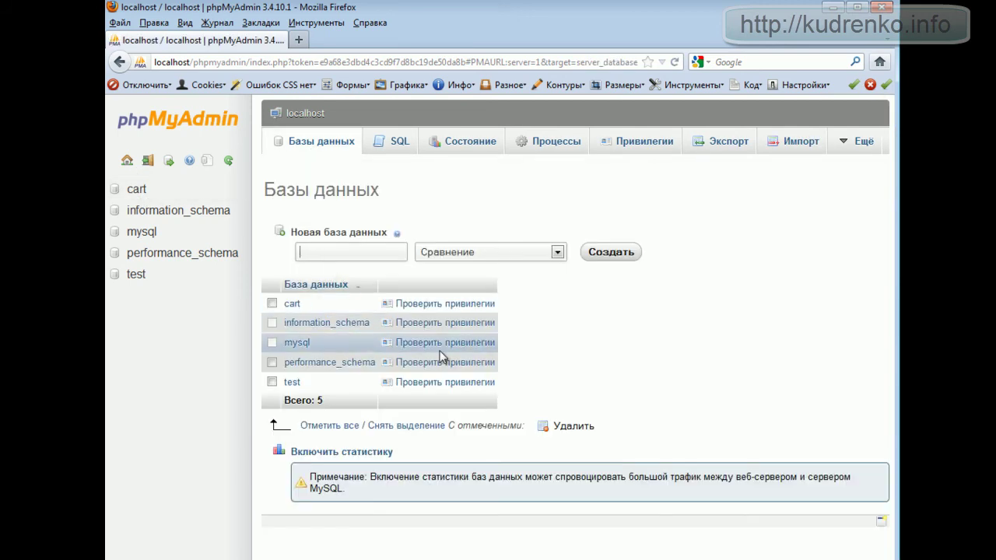
text(c)
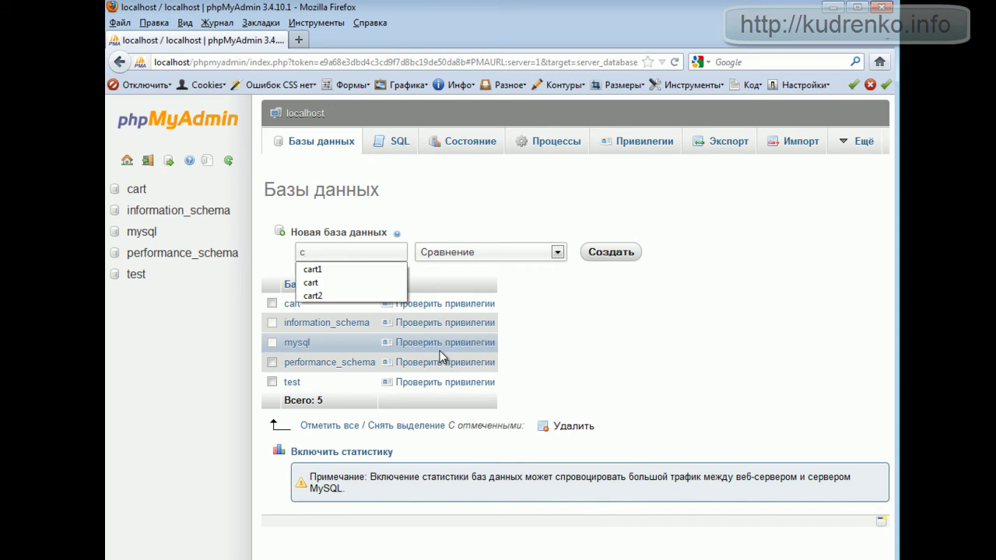
text(art1)
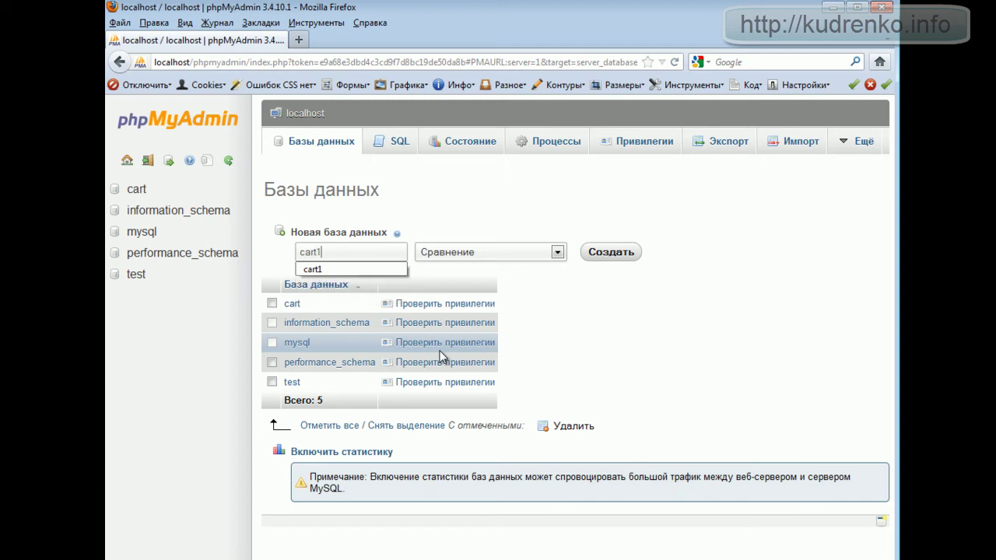
click(557, 252)
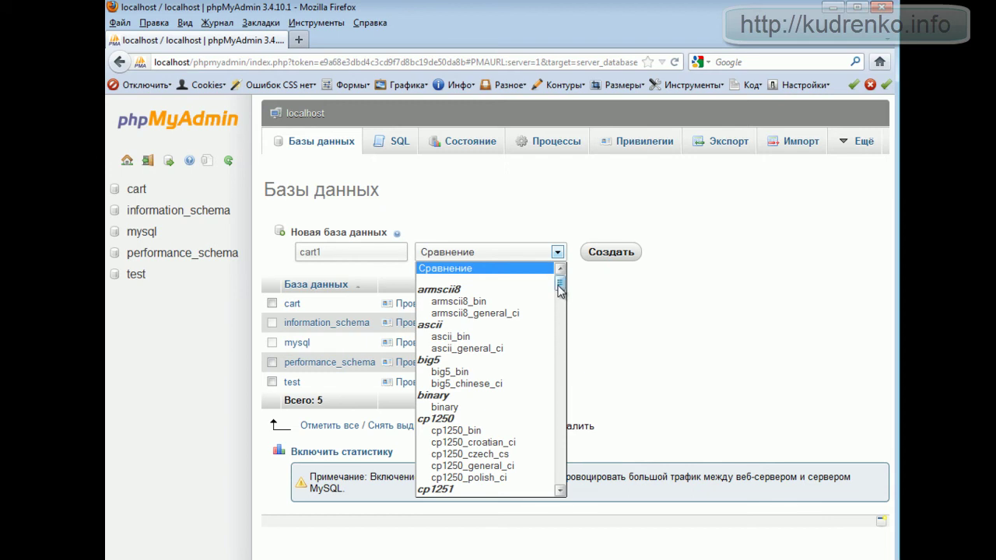
drag(559, 285, 578, 462)
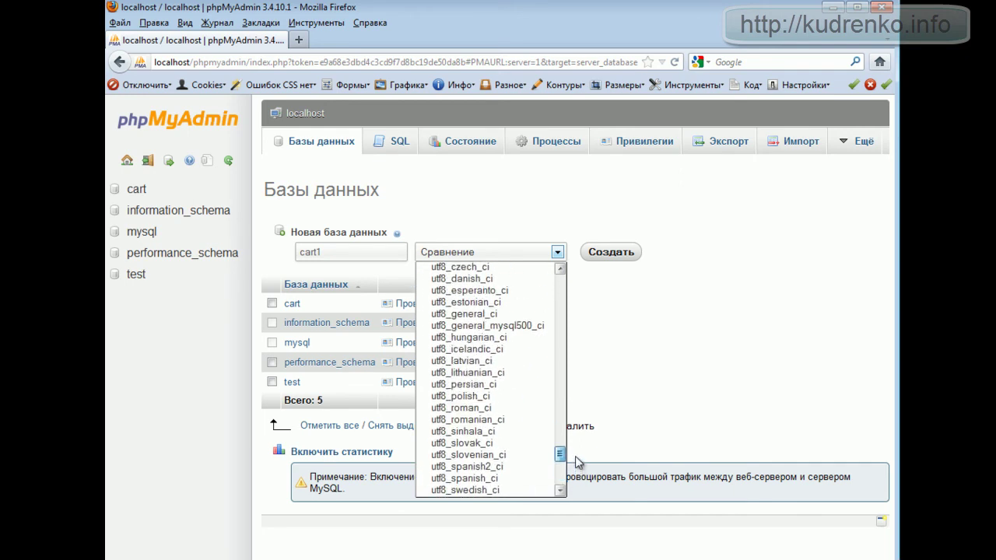
click(467, 313)
click(604, 259)
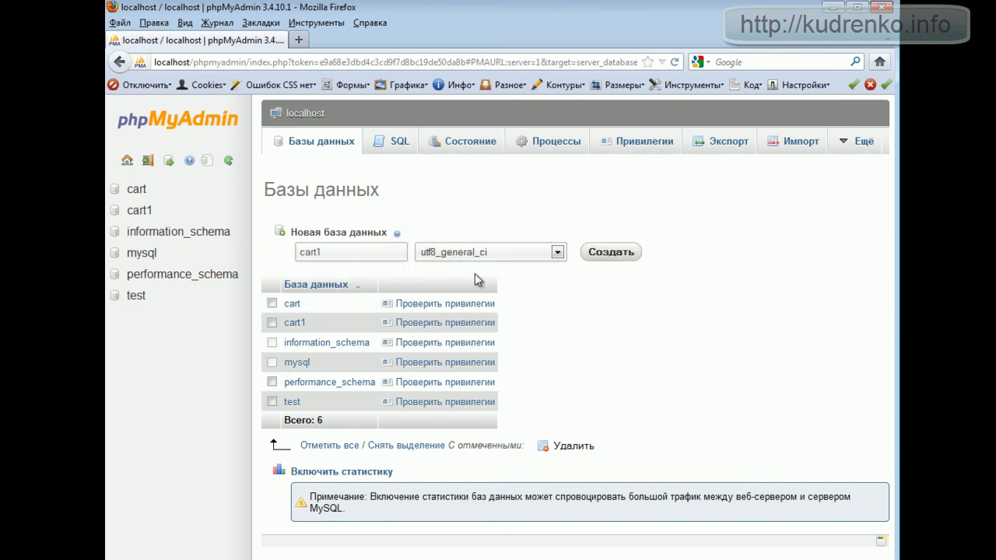
click(611, 253)
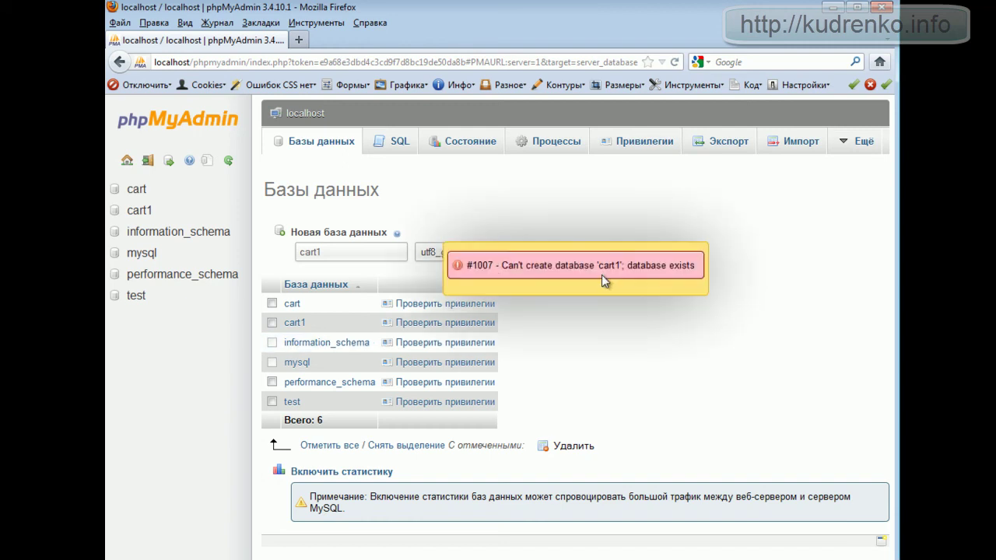
Open the cart1 database and start a new table named products with 5 columns.
click(143, 211)
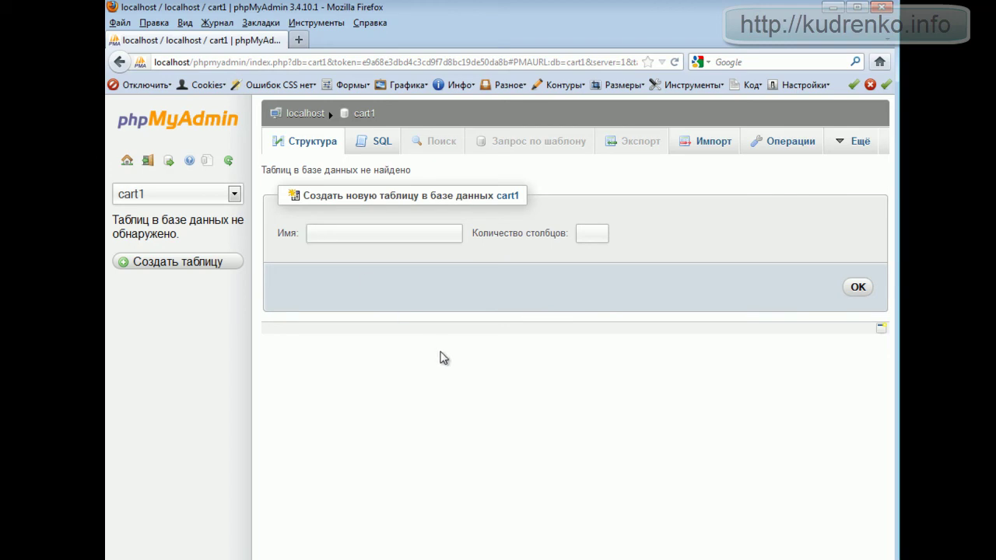
text(products)
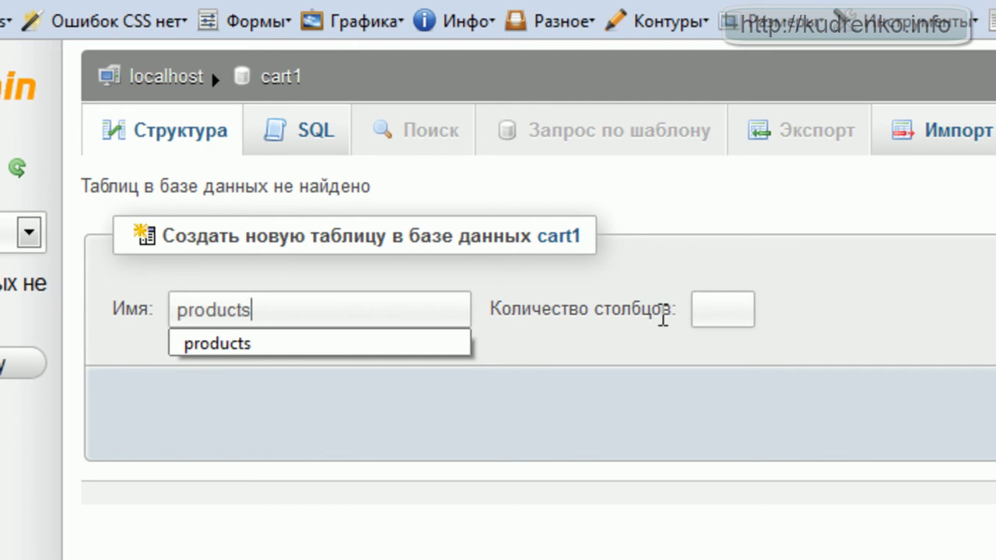
click(700, 310)
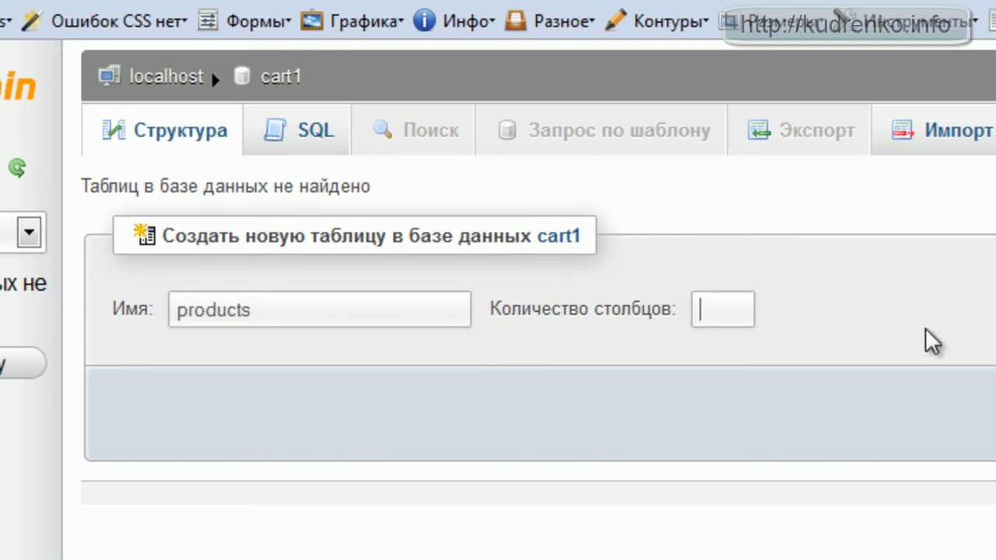
text(5)
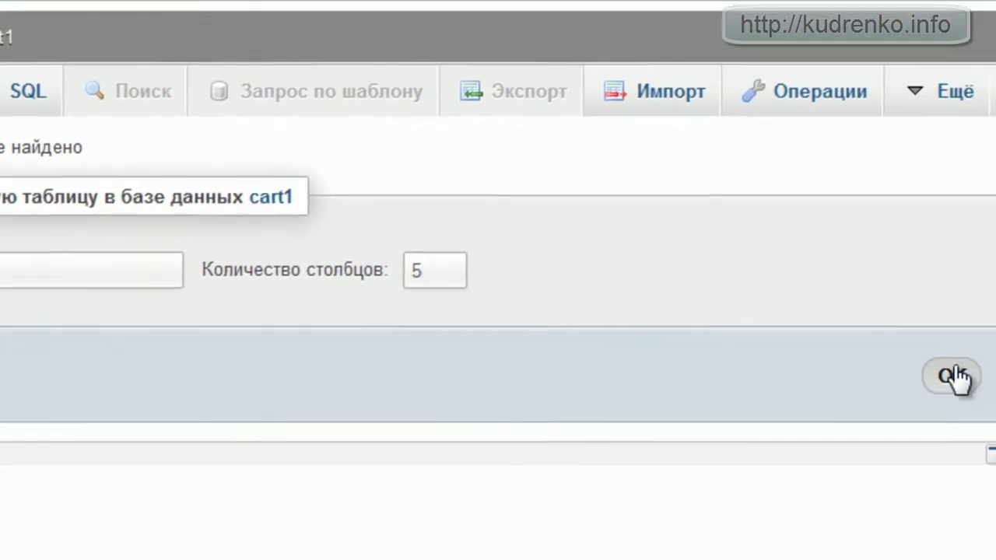
click(995, 413)
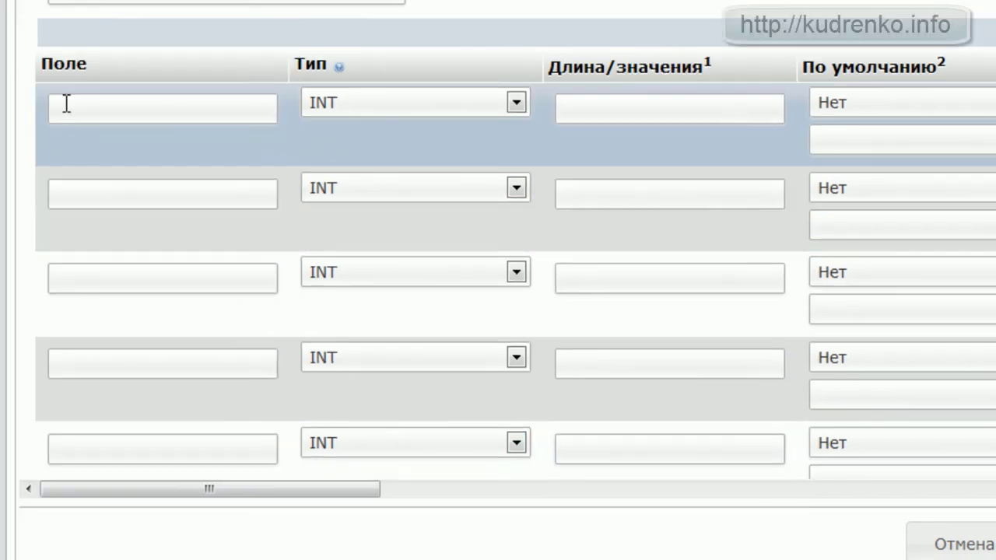
Define the first column as id with type INT and length 11.
click(67, 105)
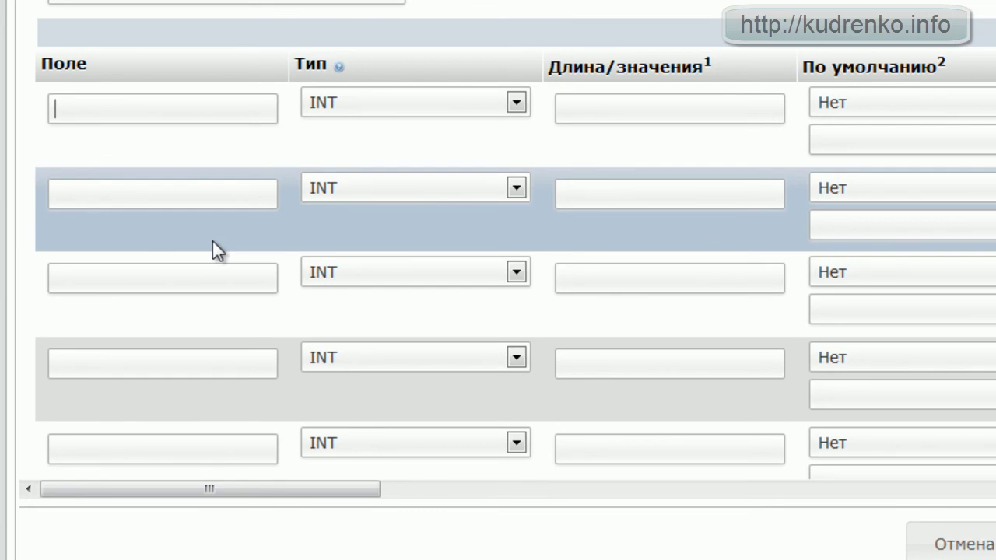
text(id)
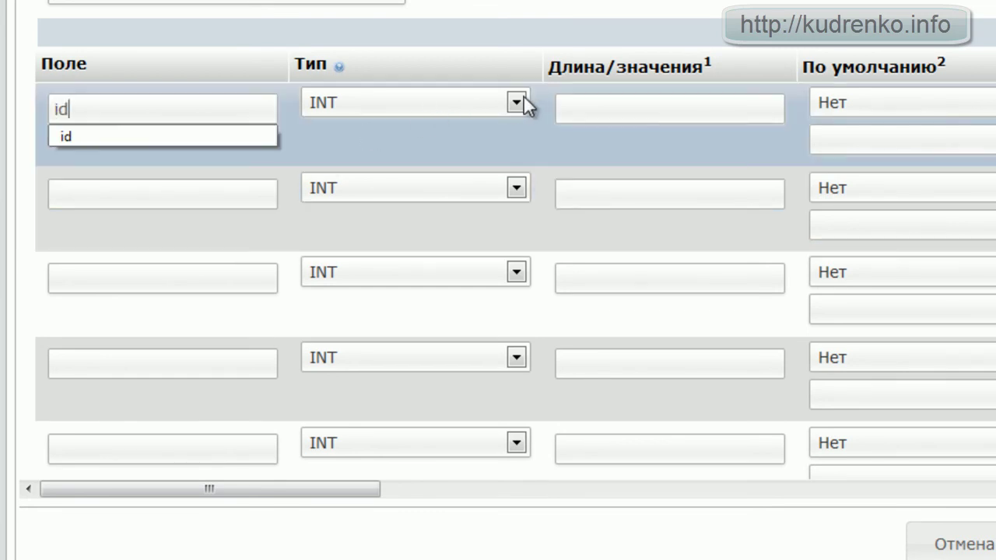
click(520, 99)
click(520, 100)
click(568, 109)
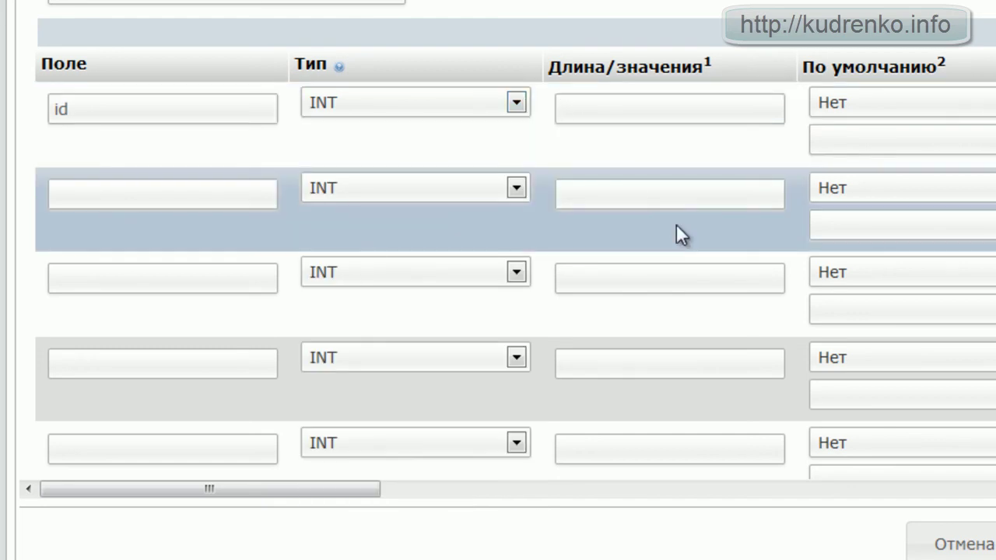
text(11)
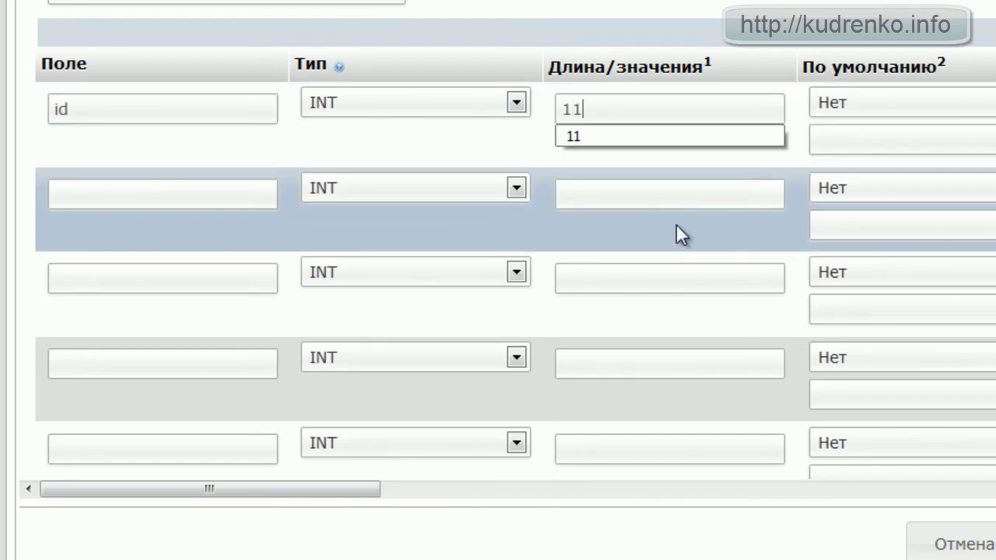
Enable auto-increment (A_I) for the id column and set its index to PRIMARY.
drag(311, 490, 988, 487)
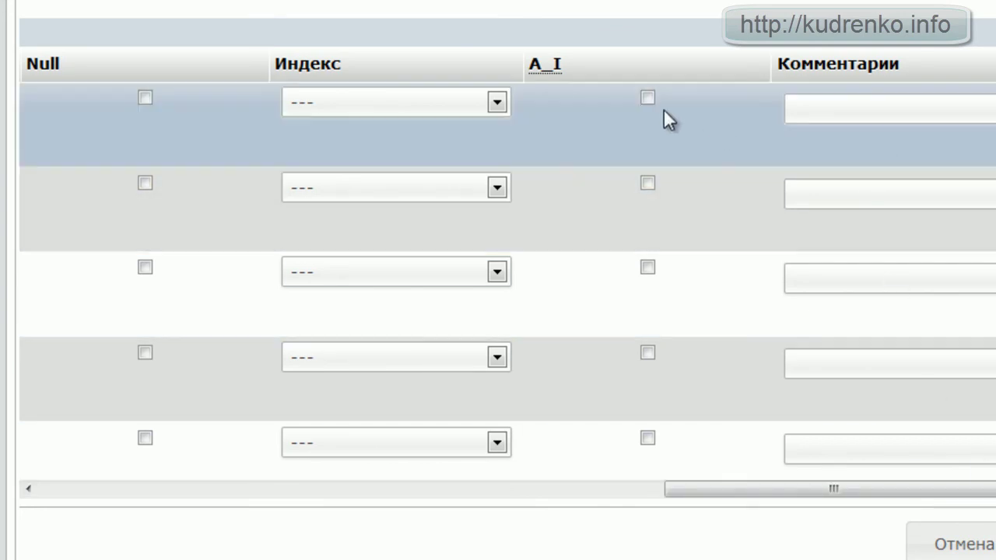
click(650, 101)
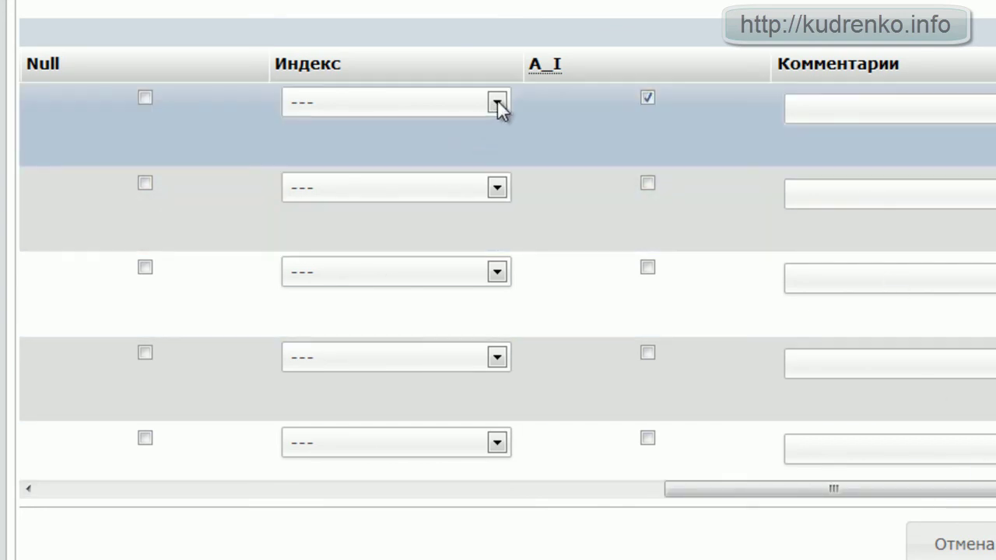
click(496, 101)
click(473, 146)
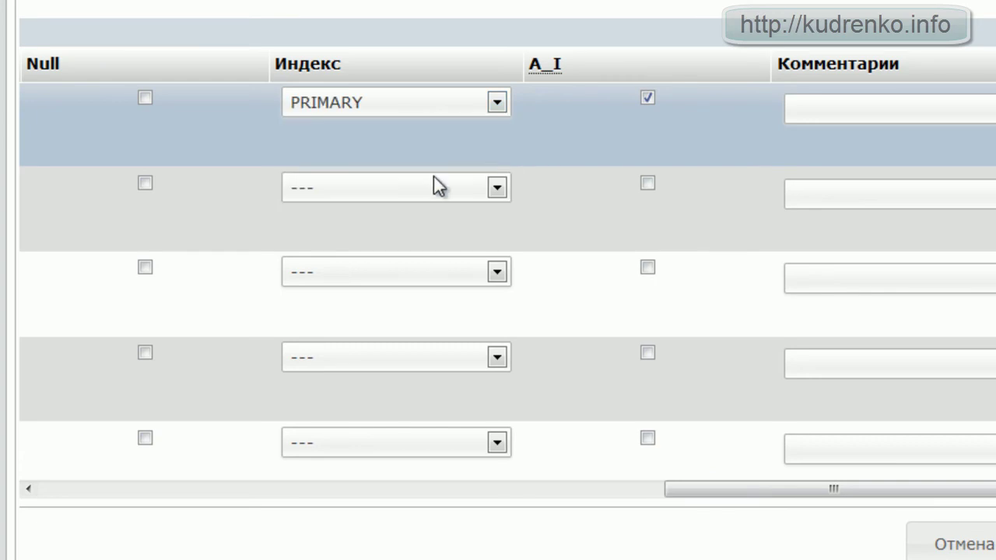
Define the second column as title with type VARCHAR and length 200.
drag(782, 490, 3, 534)
click(71, 195)
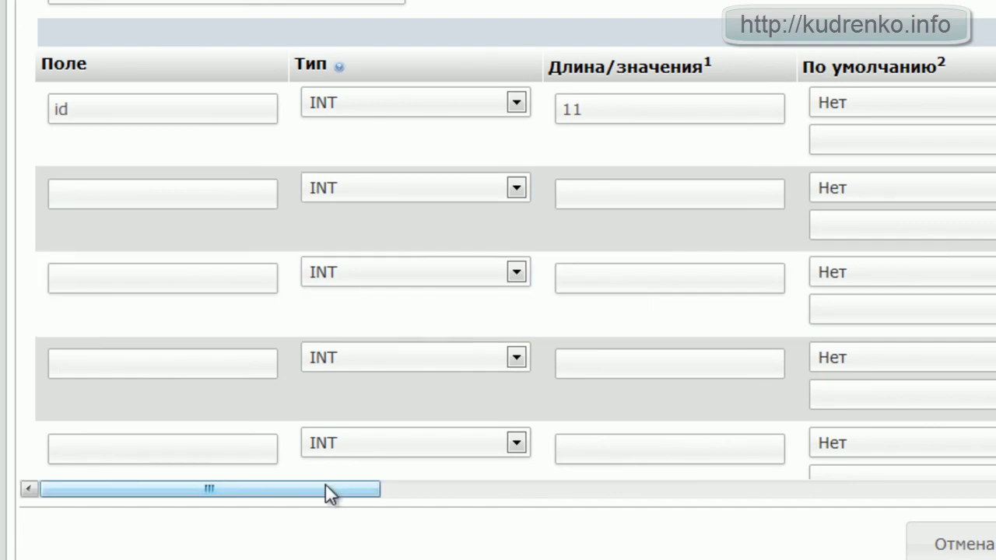
text(t)
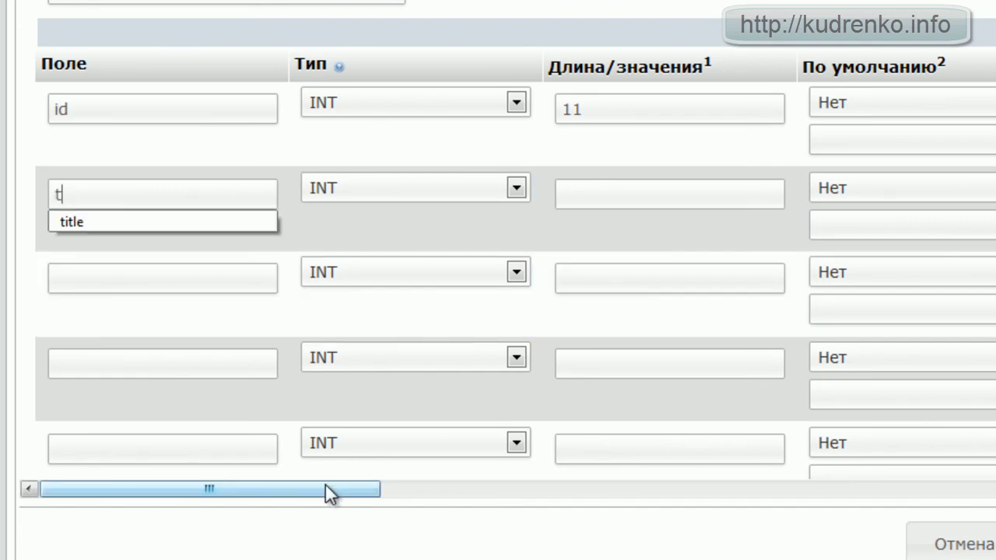
text(itle)
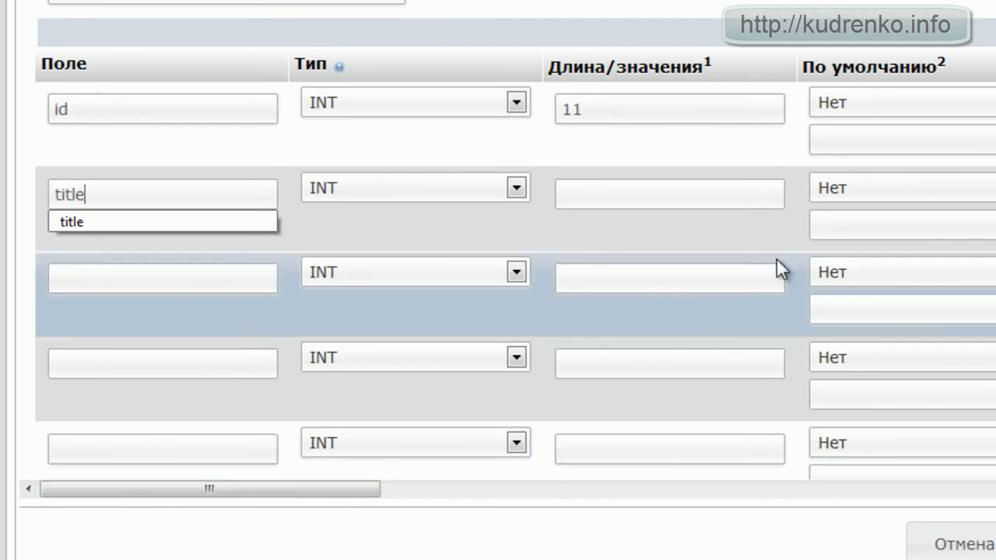
click(517, 188)
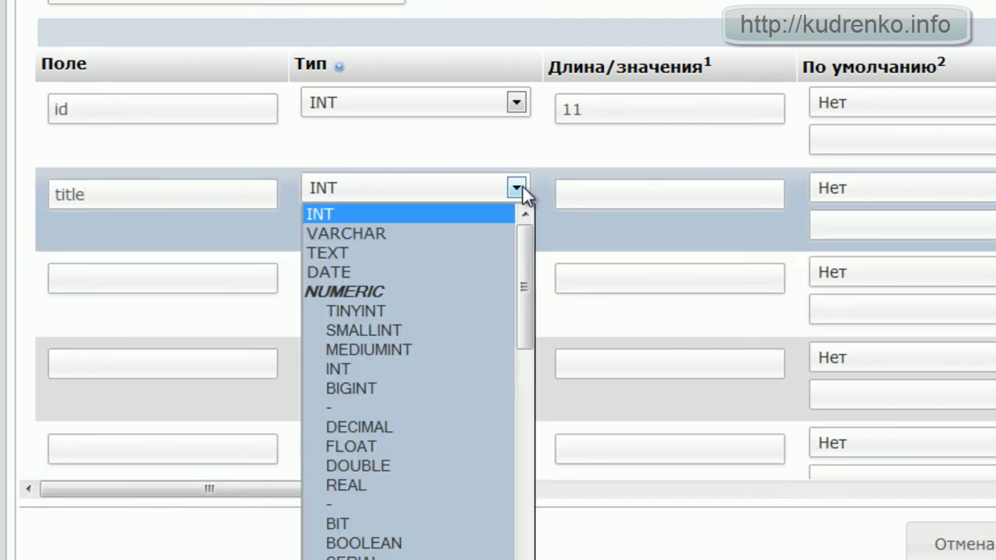
click(507, 227)
click(574, 198)
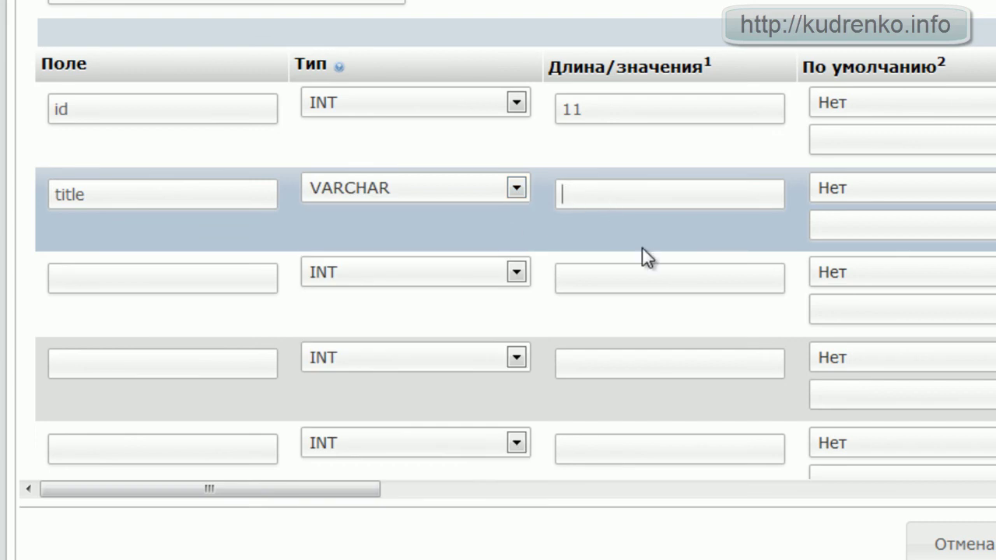
text(200)
Define the third column as body with type TEXT.
drag(332, 490, 140, 521)
click(65, 279)
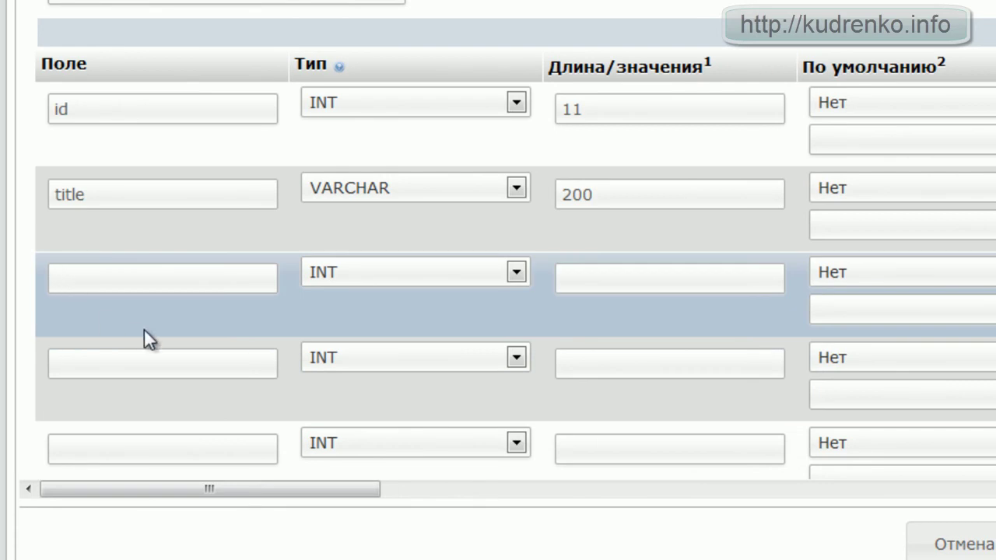
text(do)
text(dy)
key(BackSpace)
key(BackSpace)
key(BackSpace)
key(BackSpace)
text(body)
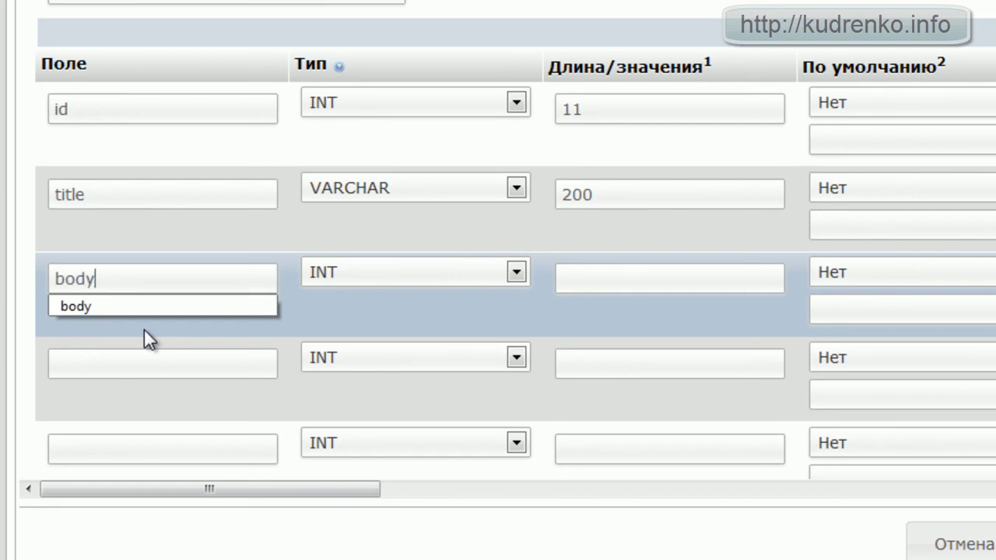
click(514, 274)
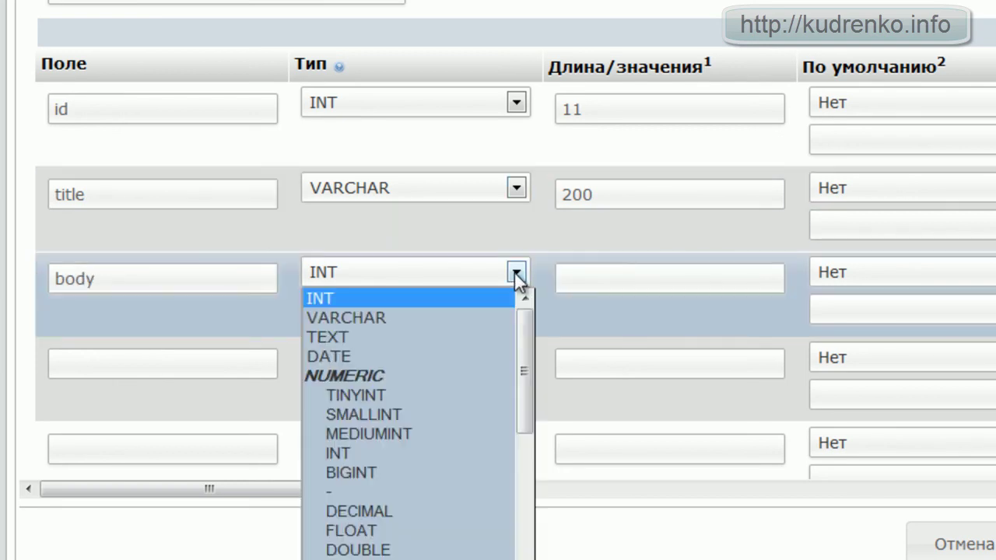
click(444, 339)
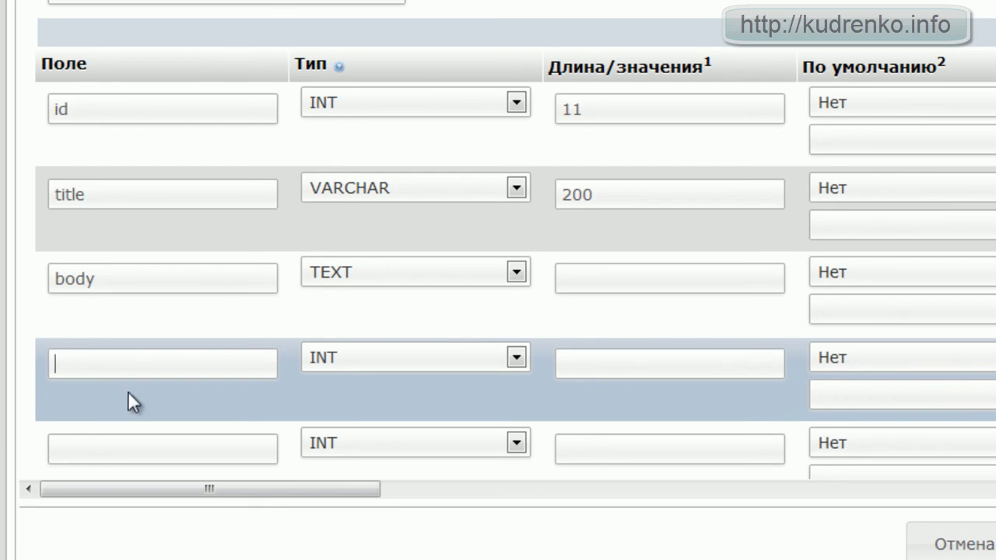
Define the fourth column as price with type DECIMAL and length 8,2.
text(p)
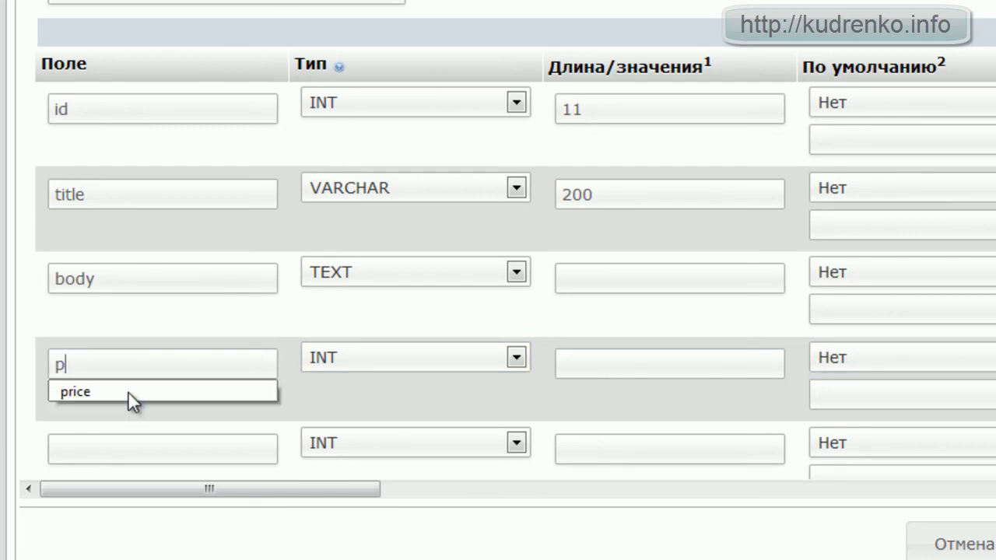
text(rice)
click(520, 360)
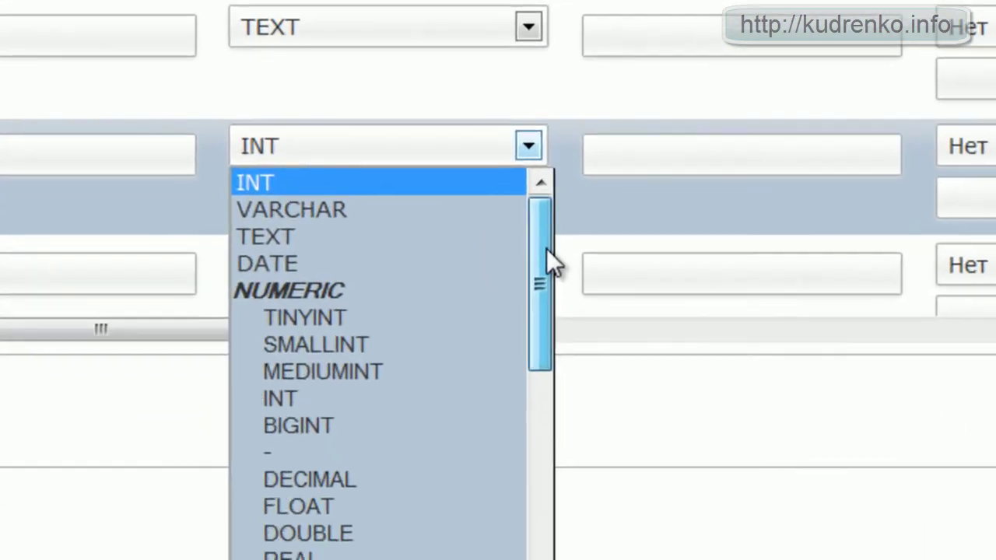
drag(541, 318, 550, 436)
drag(557, 380, 546, 311)
click(314, 300)
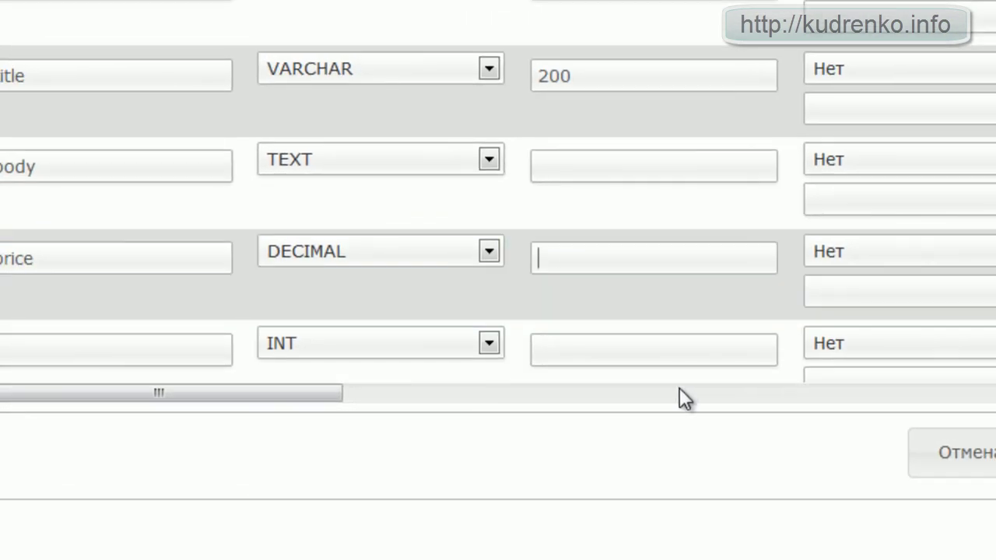
text(8)
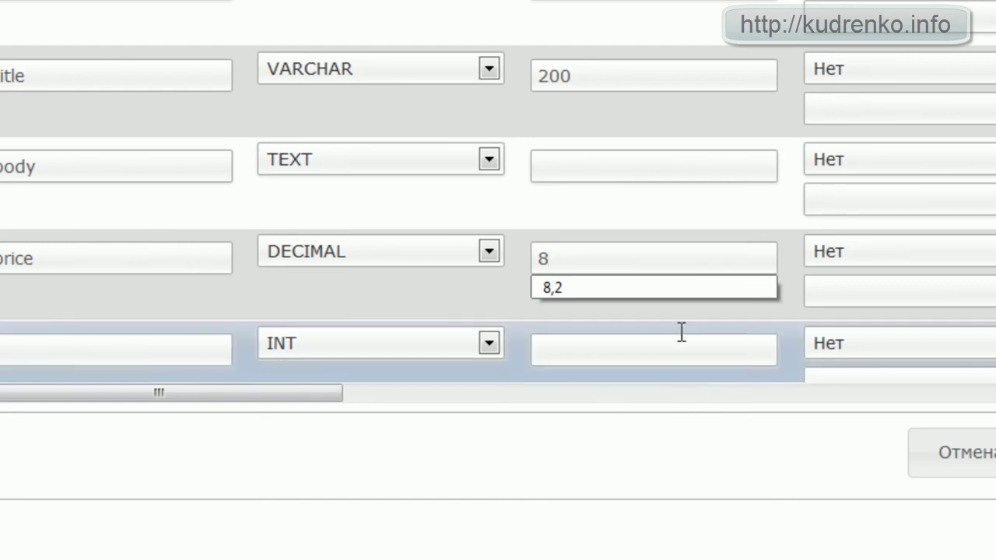
click(554, 287)
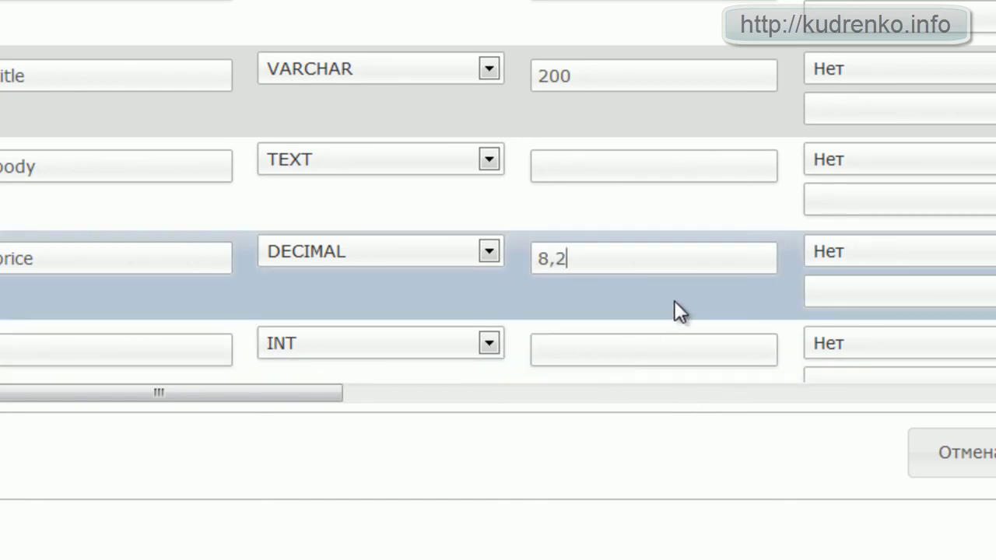
Define the fifth column as image with type VARCHAR and length 50.
drag(265, 399, 19, 365)
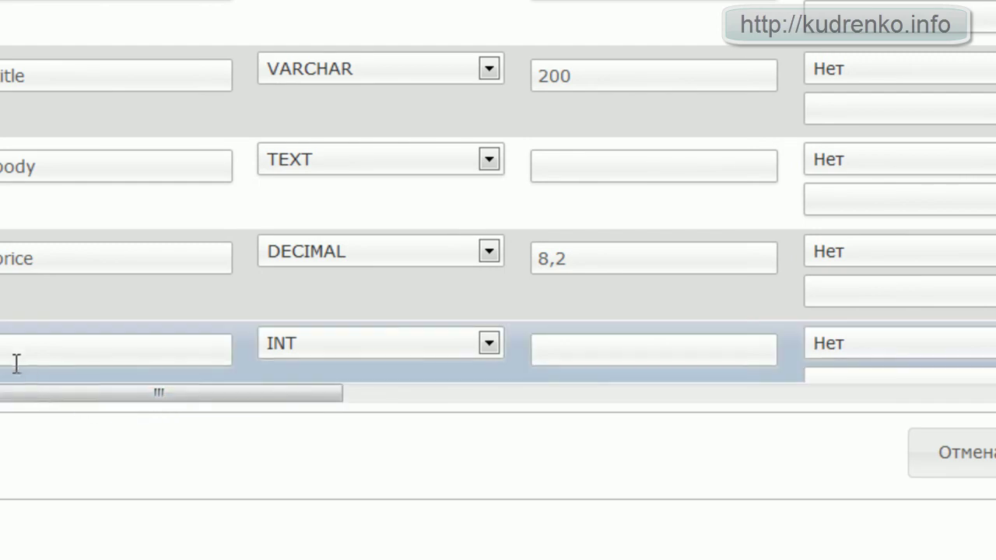
click(2, 352)
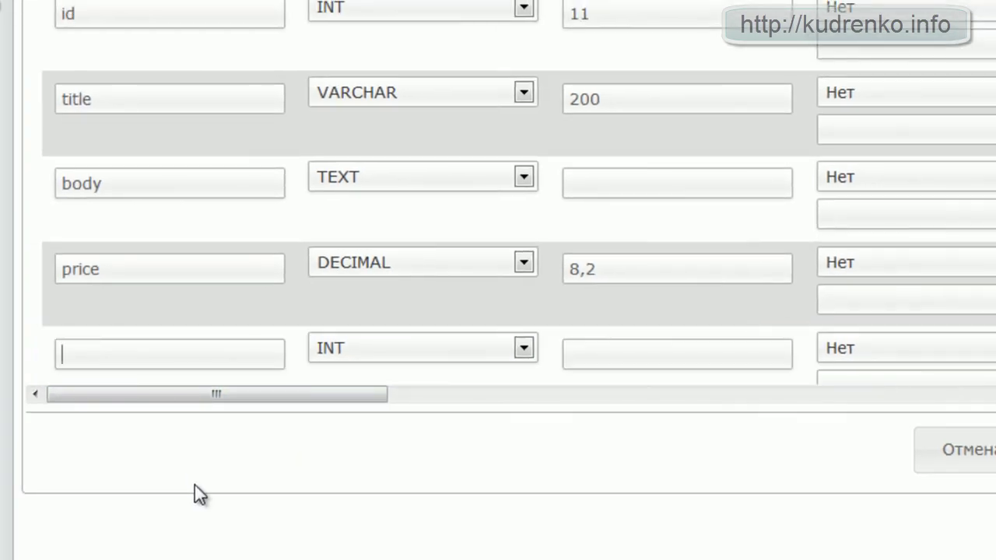
text(image)
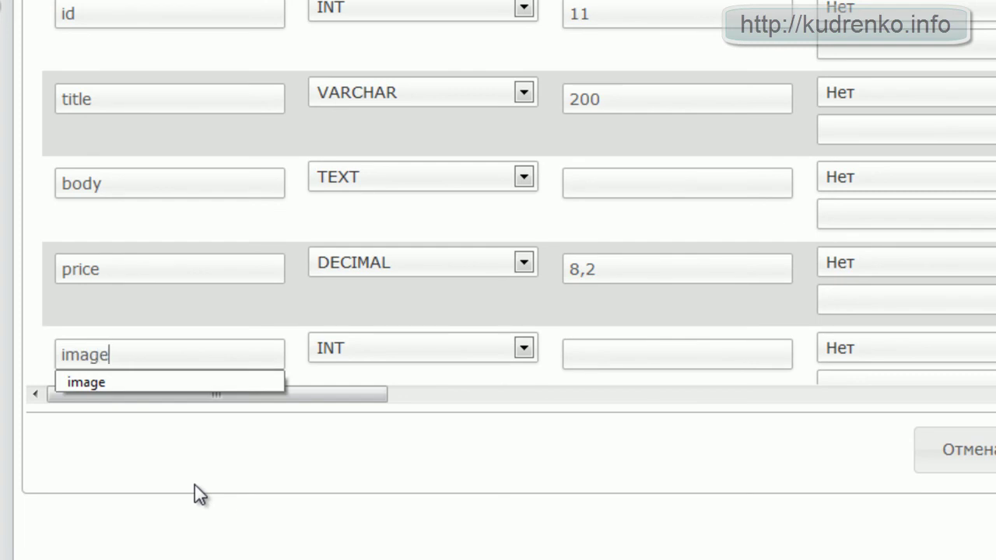
click(522, 352)
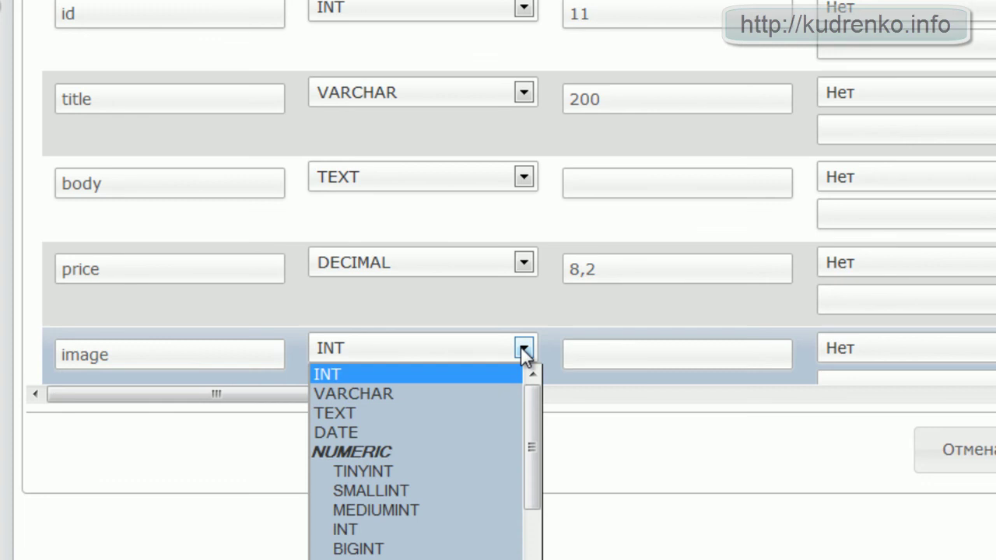
click(509, 390)
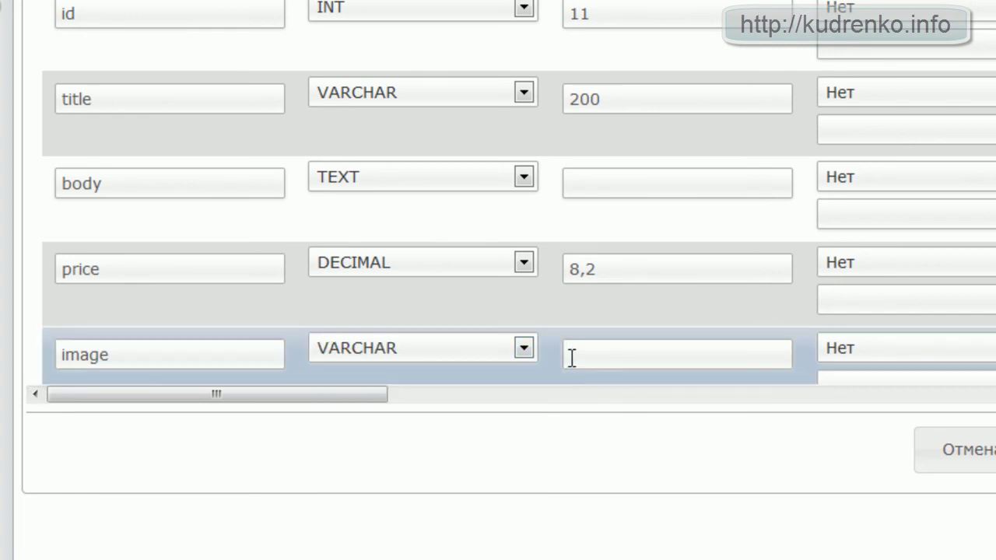
text(50)
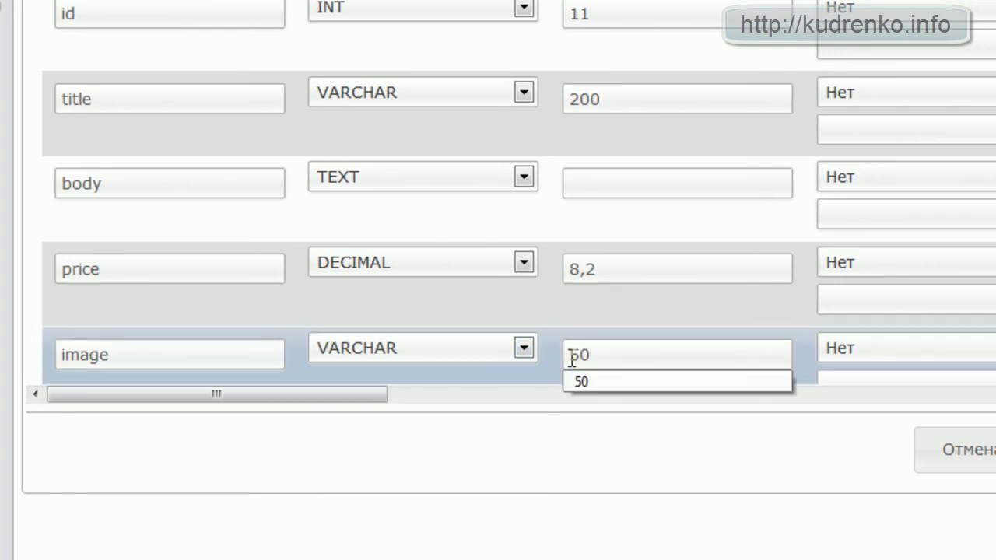
Save the new products table and open it from the cart1 database.
drag(369, 393, 482, 411)
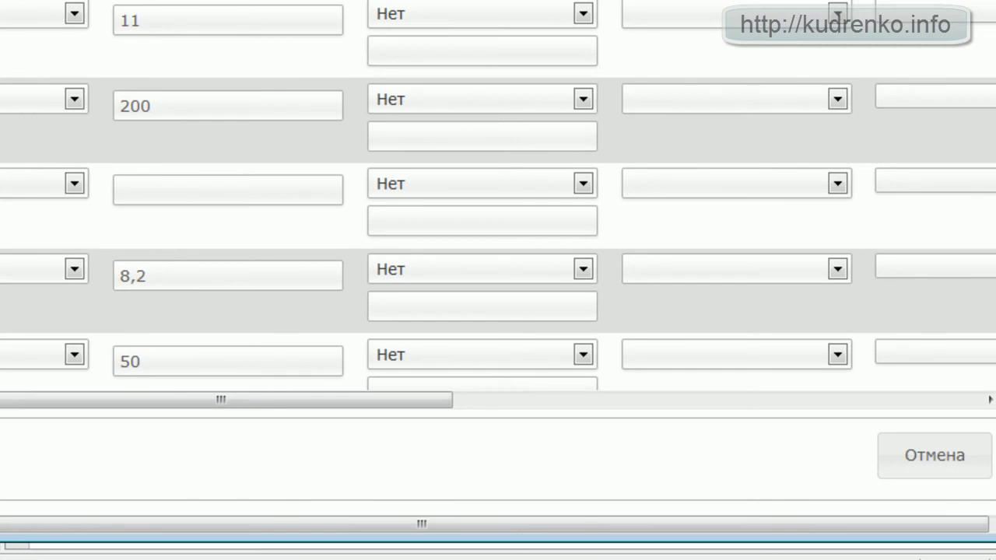
scroll(361, 233, down, 8)
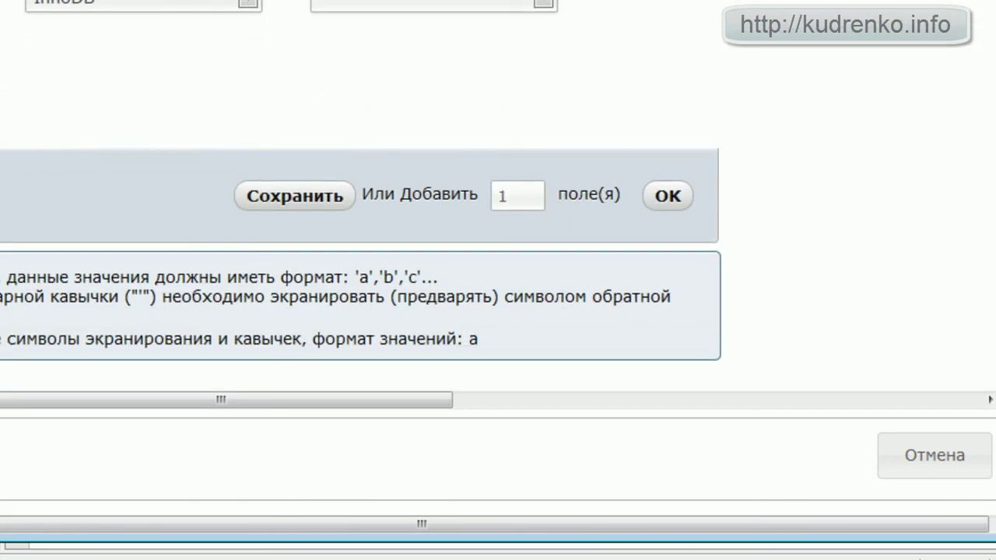
click(301, 205)
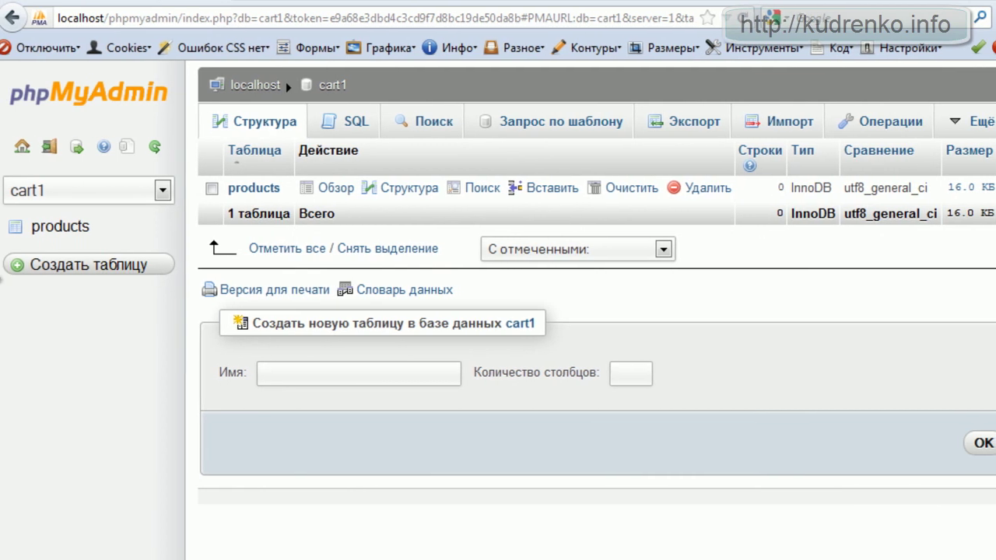
click(63, 234)
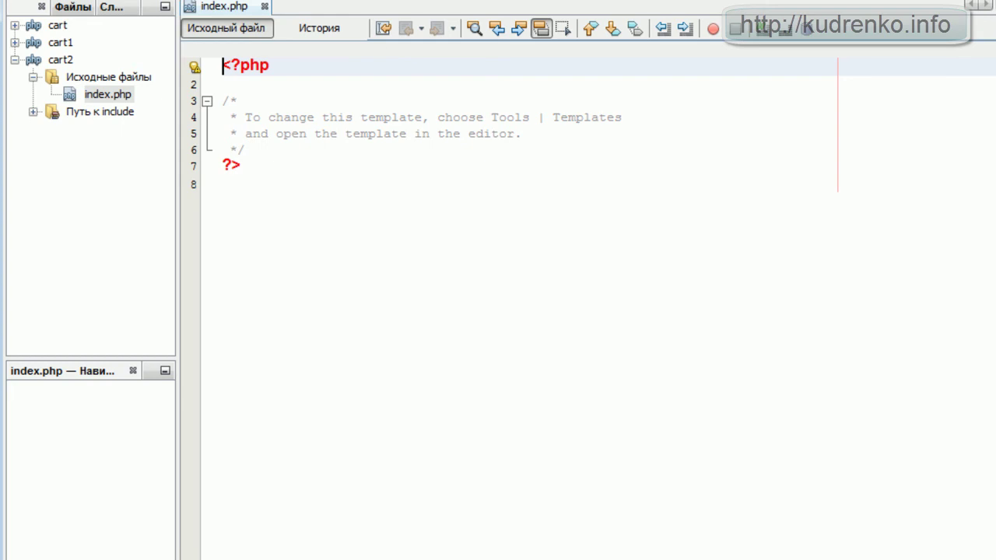
Switch back to Firefox and search Google for "rybub" in a new browser tab.
key(alt+Tab)
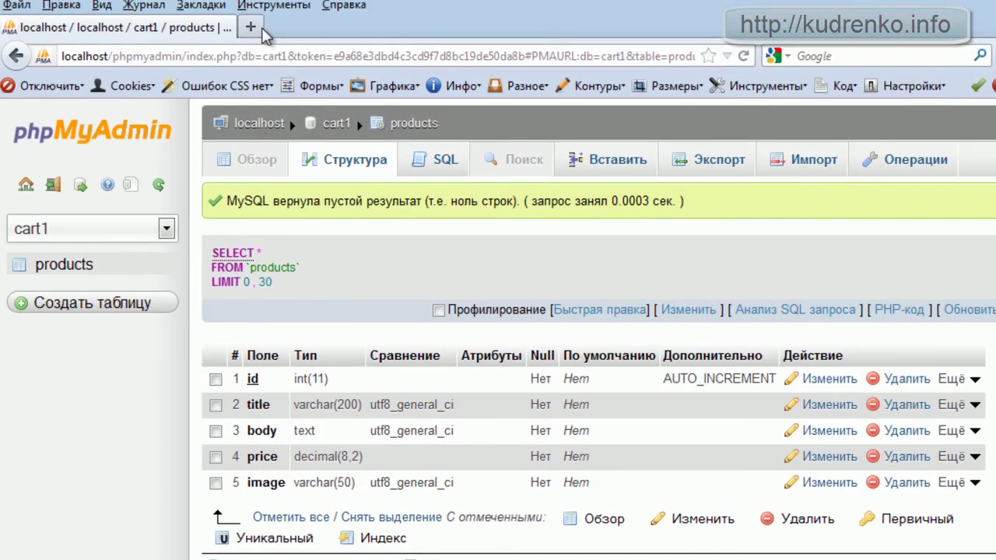
click(264, 77)
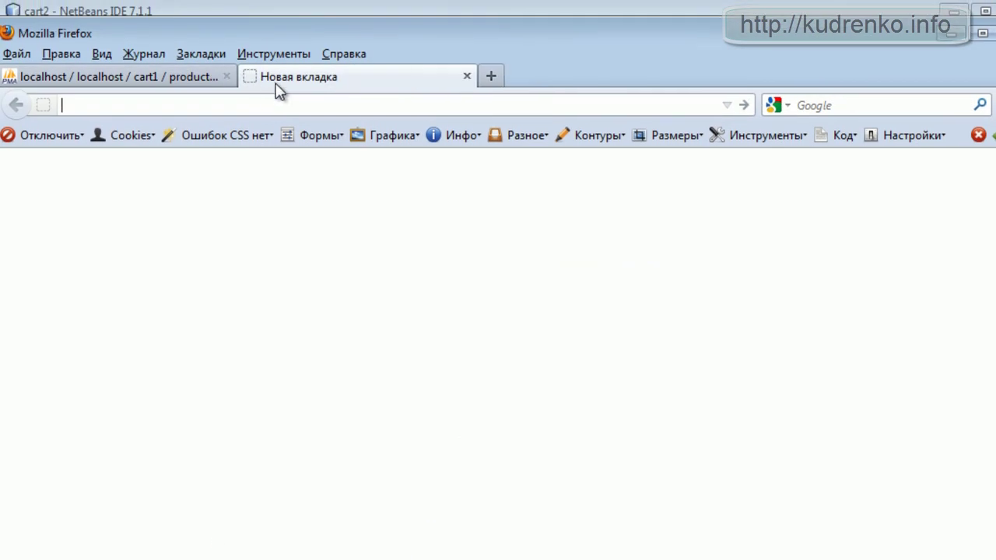
click(981, 105)
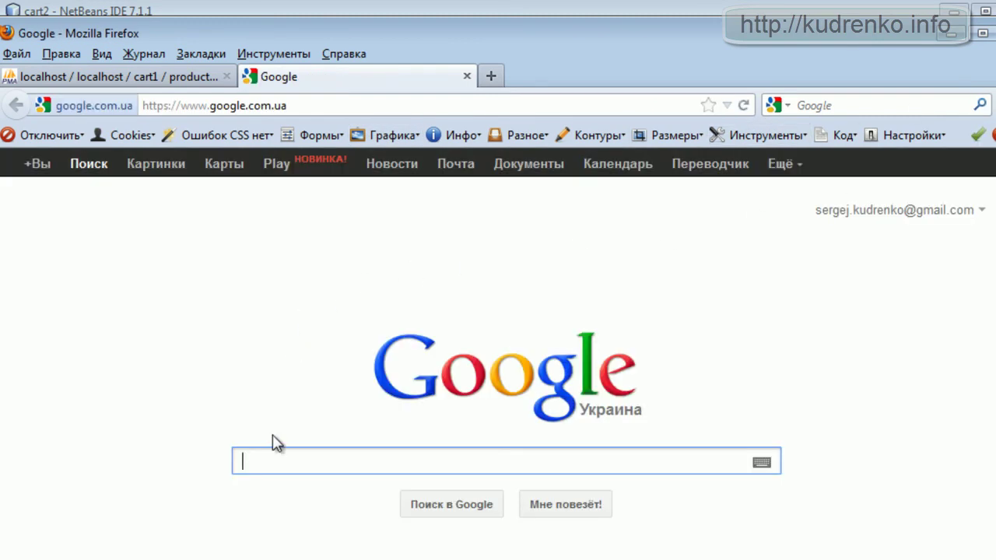
text(rybub)
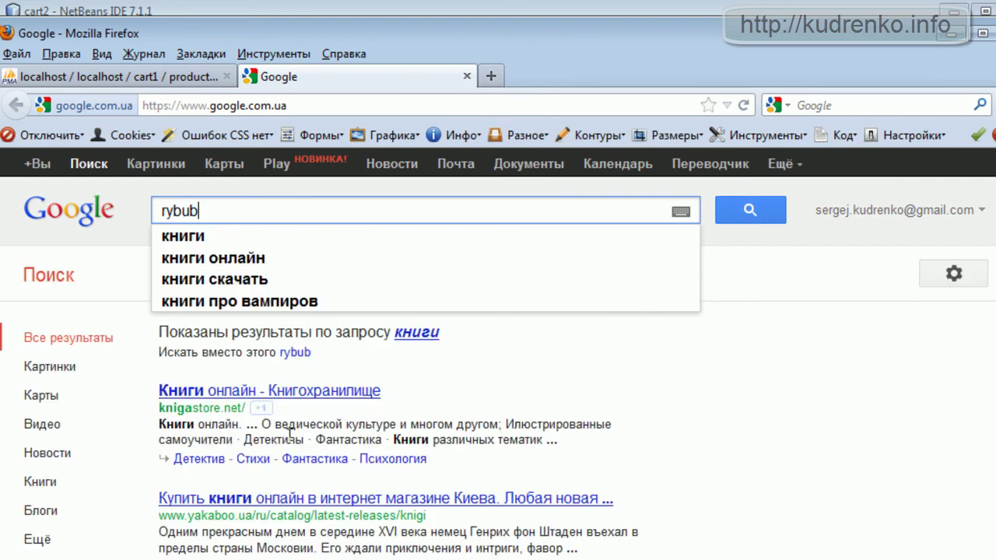
key(Return)
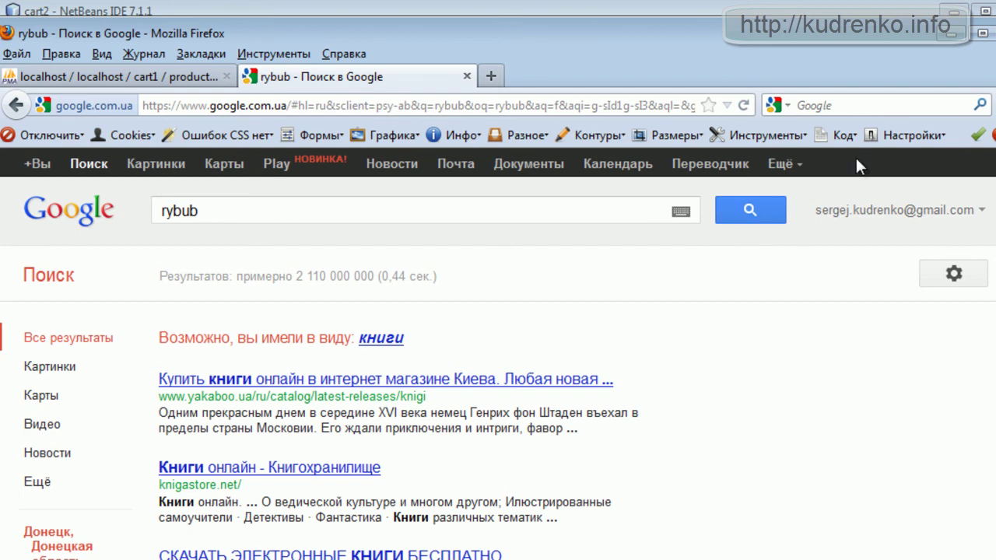
Change the browser's search engine to Яндекс and search there for книги.
click(778, 106)
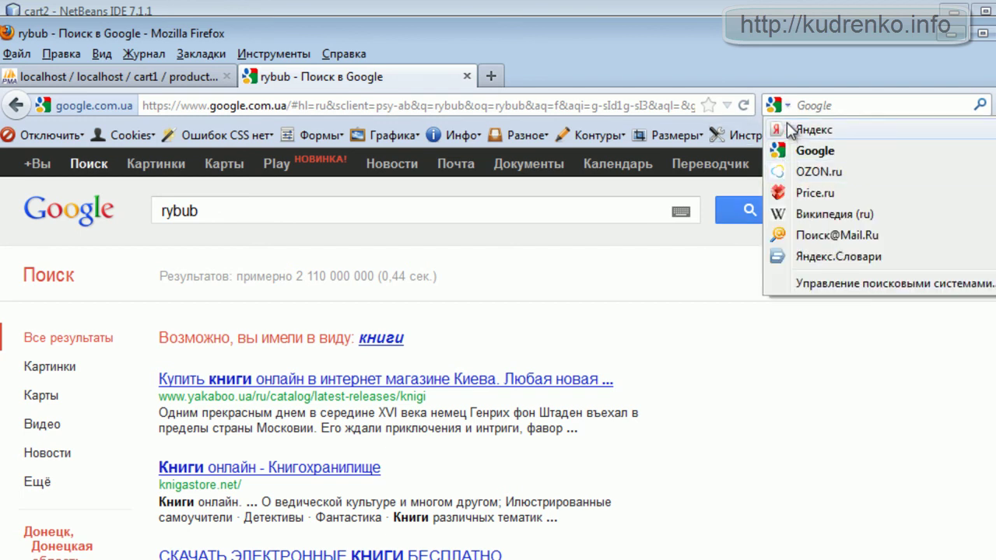
click(813, 129)
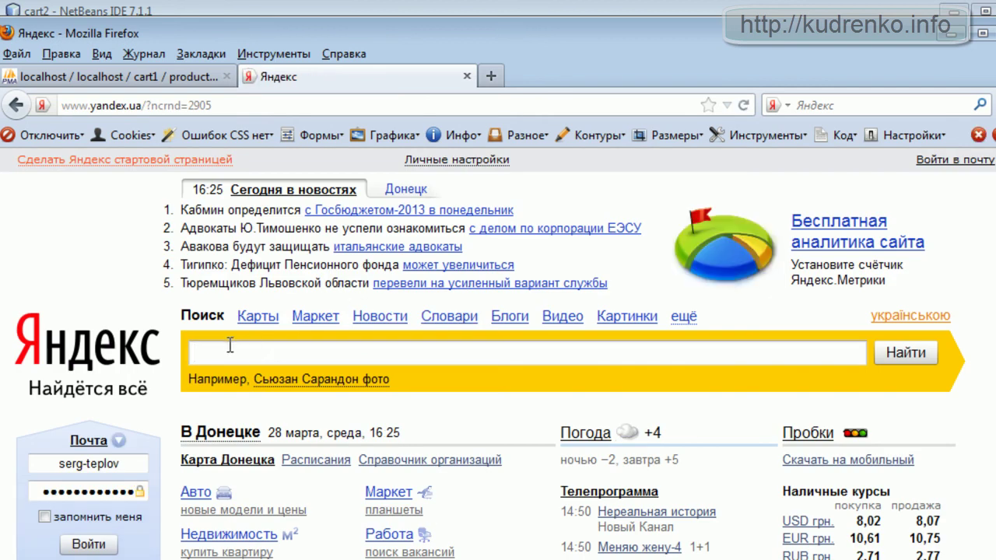
text(ry)
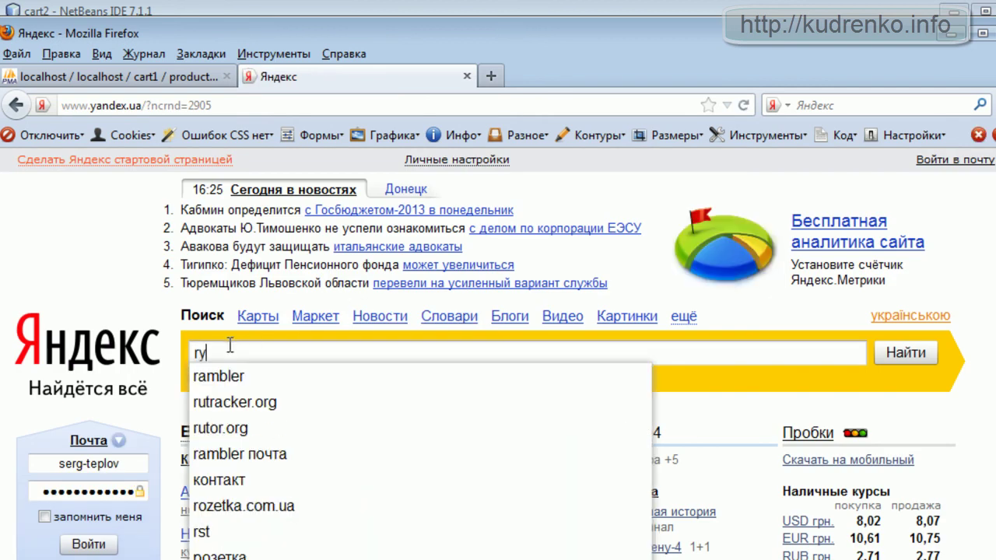
text(bub)
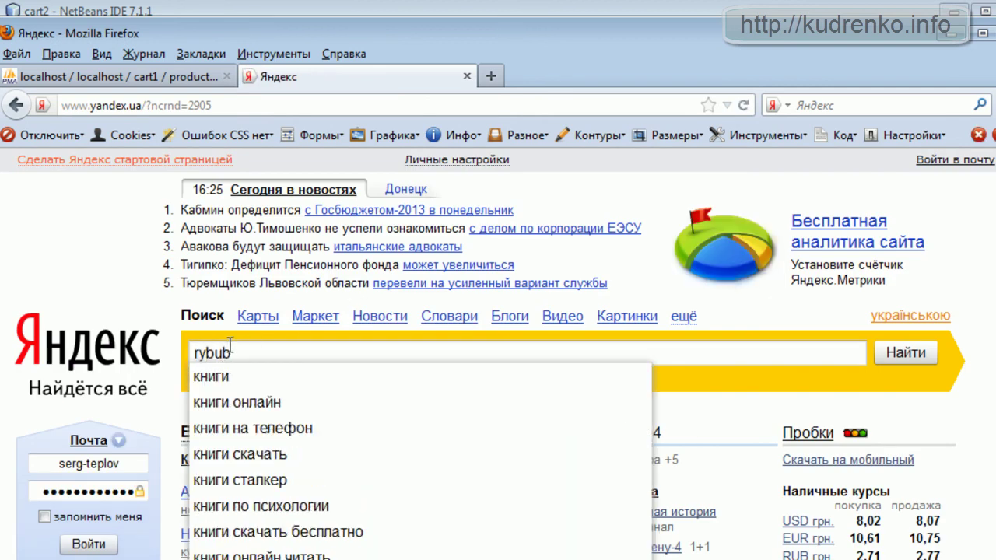
key(Down)
key(Return)
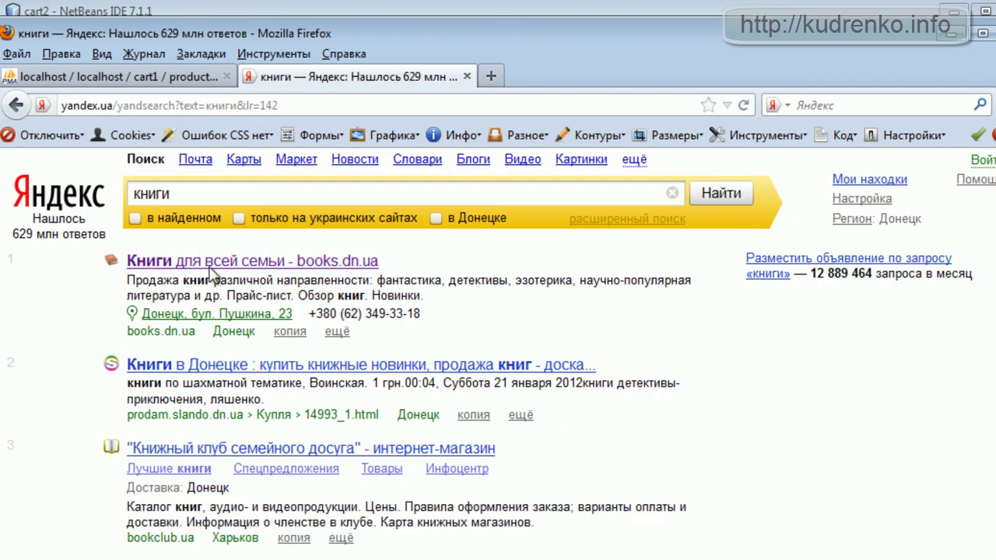
Open the books.dn.ua bookstore from the results and examine its book listings with prices, descriptions and cover images.
click(209, 265)
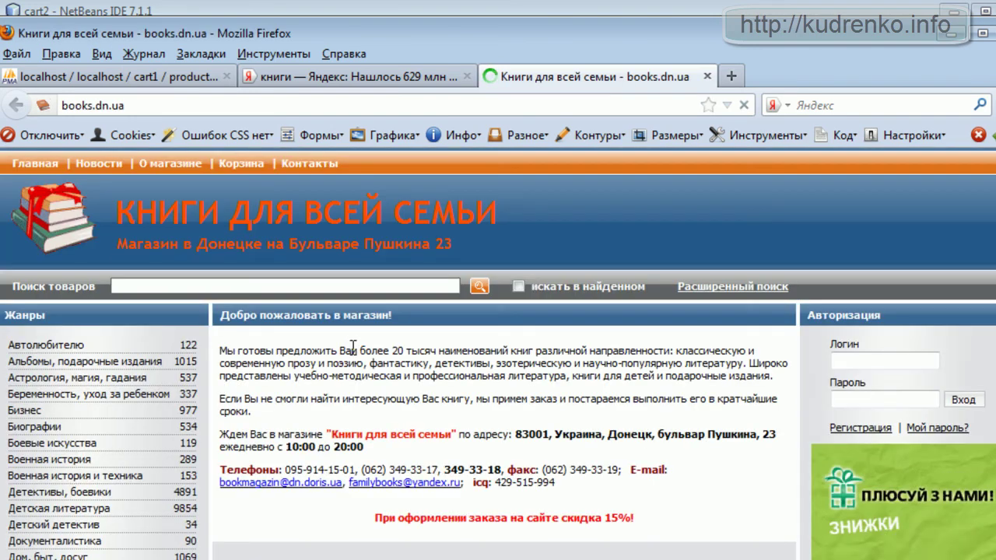
scroll(352, 357, down, 6)
scroll(357, 379, down, 4)
scroll(358, 379, up, 4)
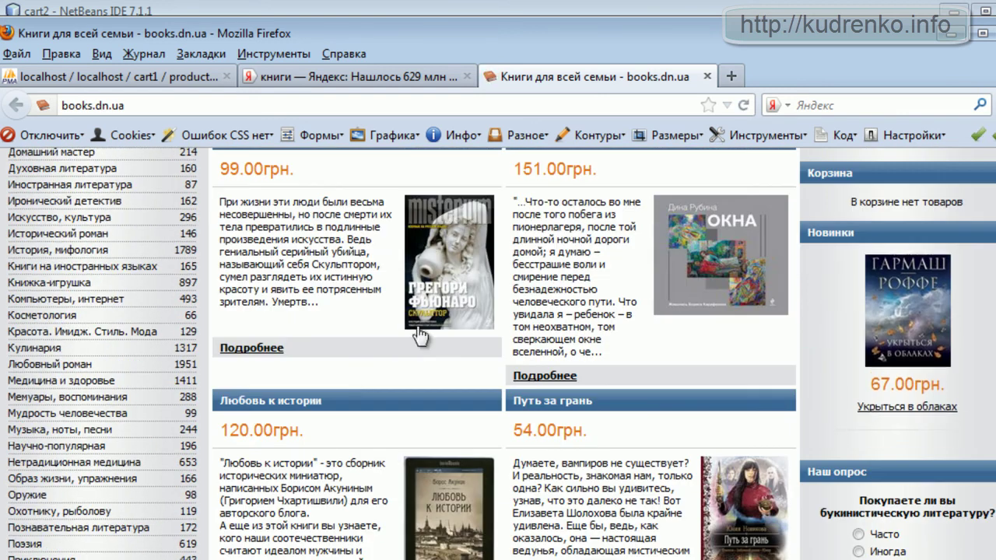